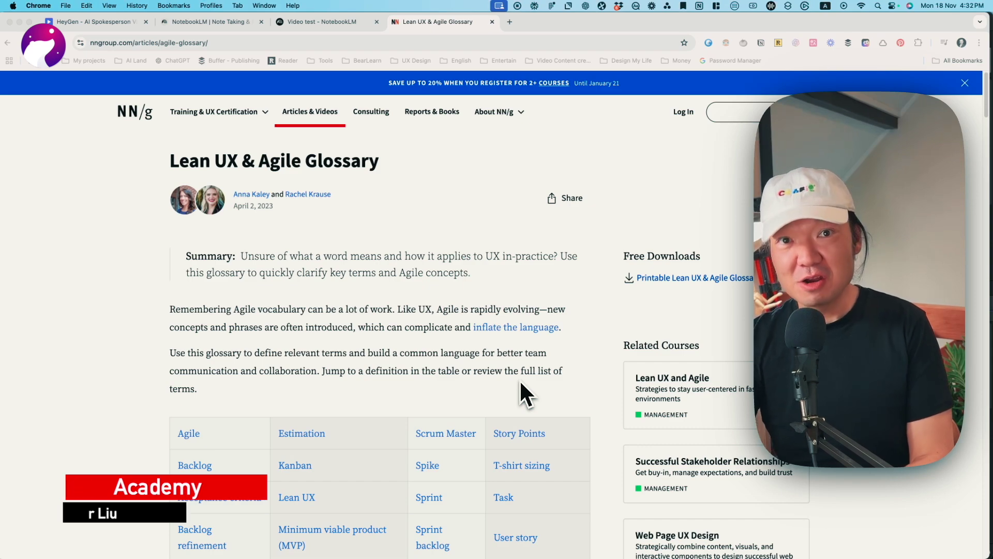
Step: Bring up the macOS app switcher over the NN/g Lean UX & Agile Glossary
key(super+Tab)
key(super+Tab)
key(super+Tab)
key(super+Tab)
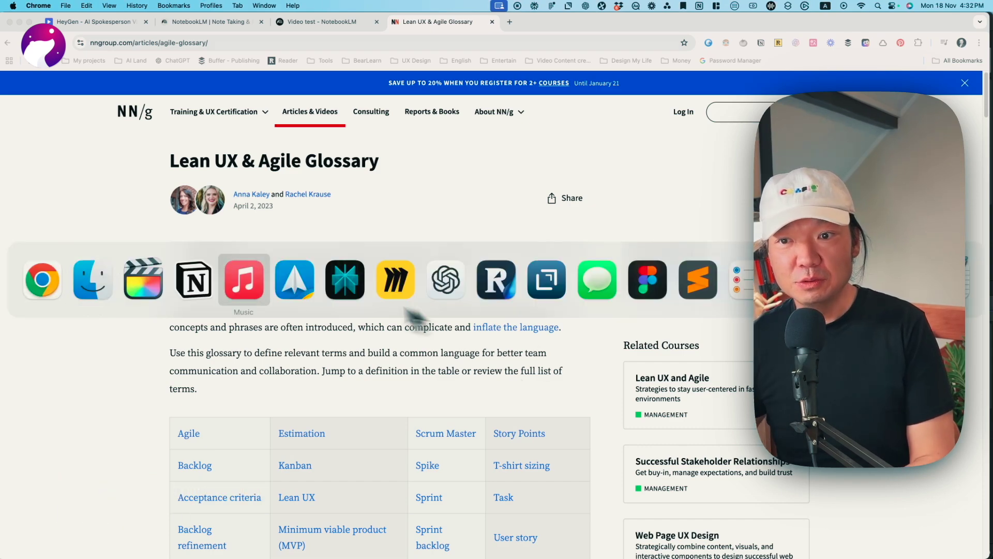
Step: Quick Look Design glossary - test_Original.mp4 in Finder and pause its playback
click(97, 281)
key(space)
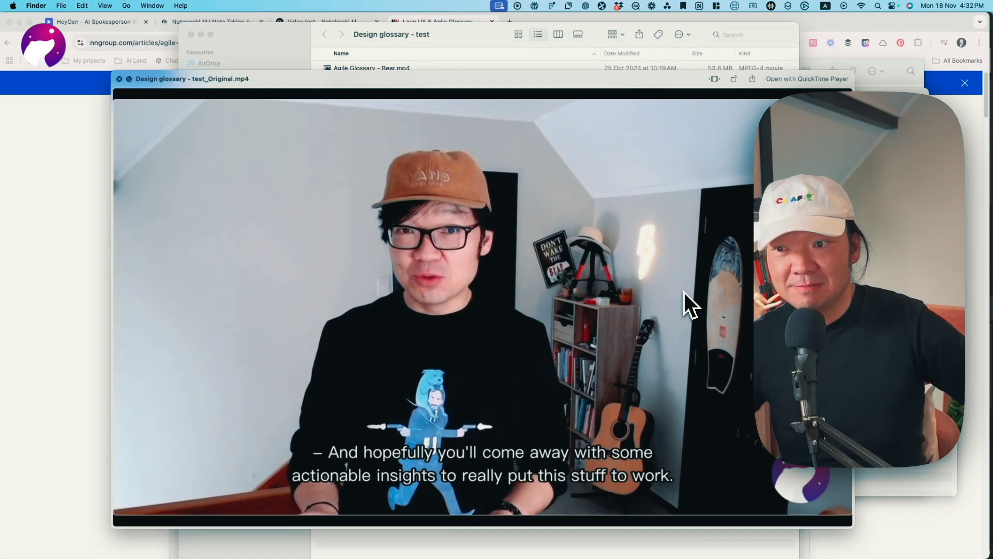
mouse_move(148, 513)
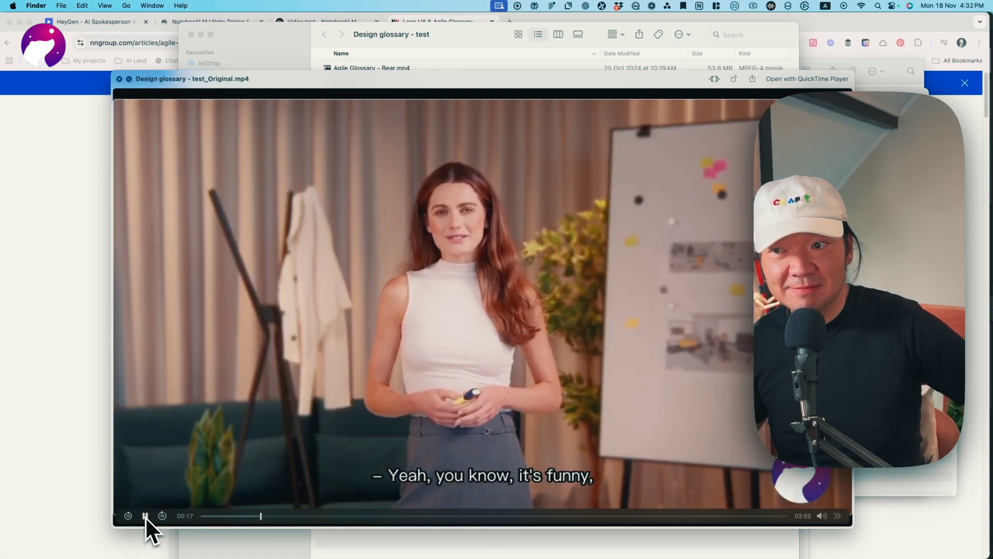
click(145, 516)
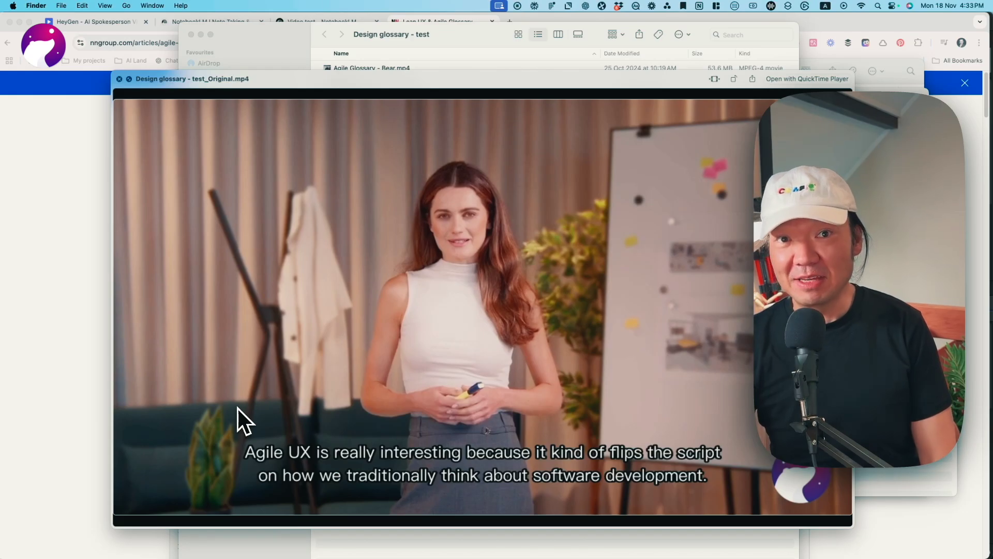
Step: Close the video preview and bring Chrome forward on the NotebookLM tab
key(space)
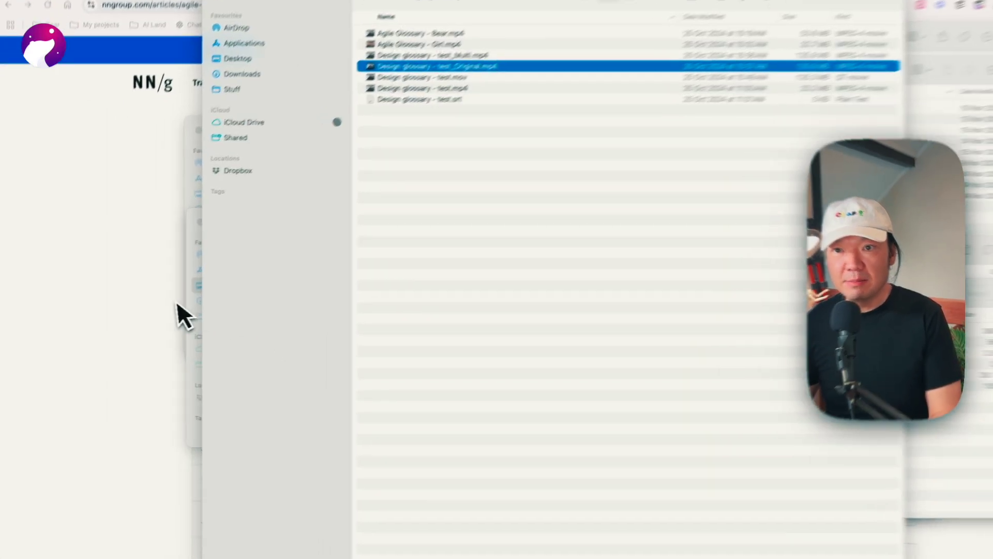
click(159, 322)
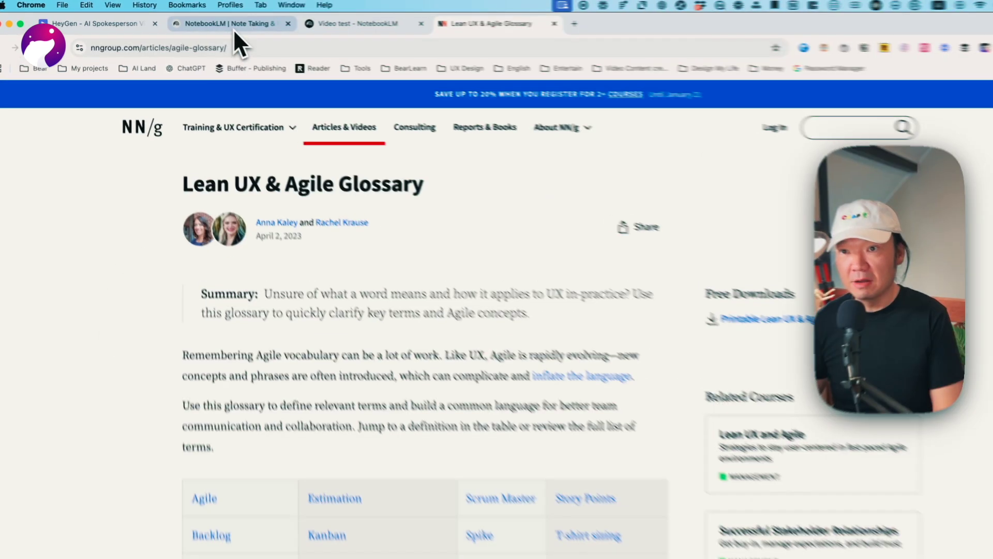
click(217, 22)
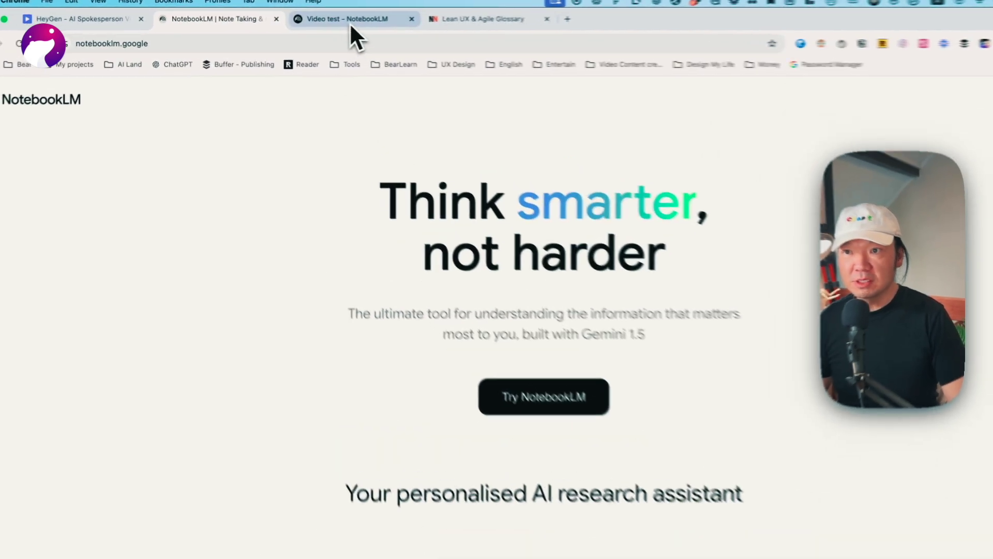
Step: Reopen the Video test notebook via NotebookLM home, then return to the glossary article
click(351, 23)
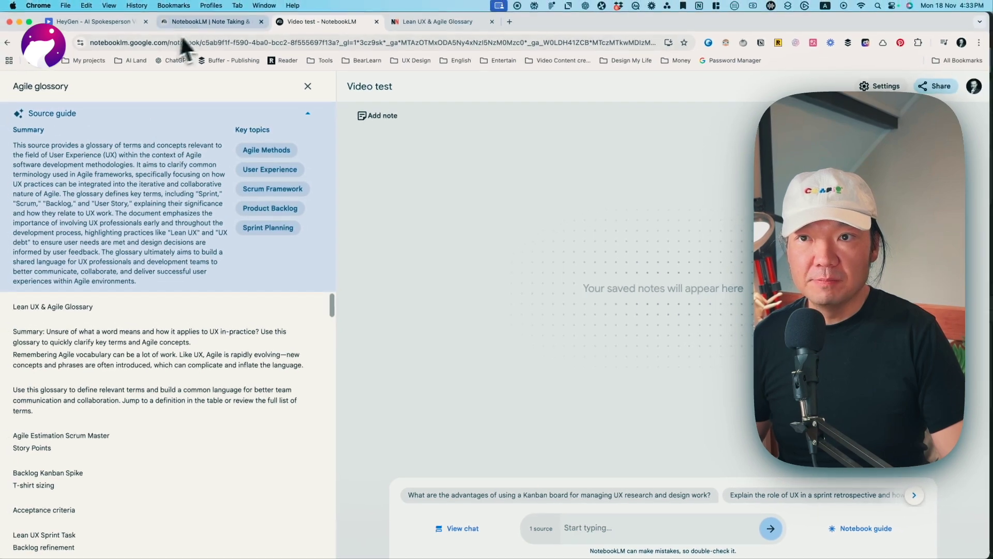
click(307, 87)
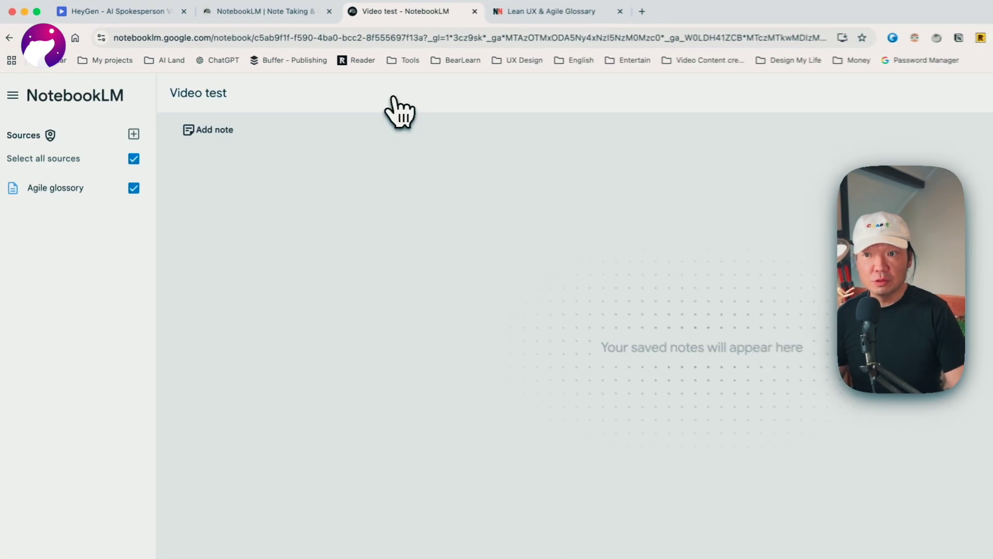
click(34, 97)
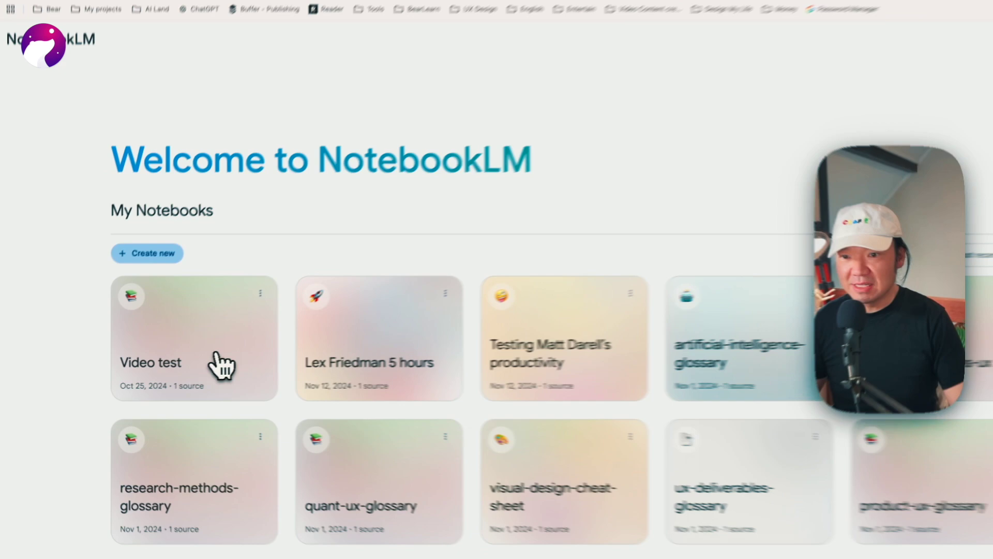
click(171, 366)
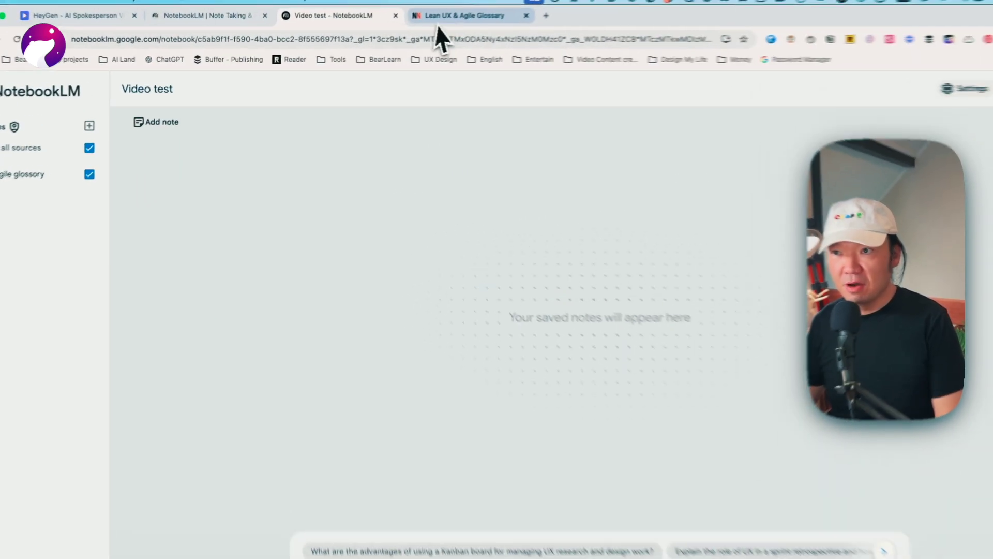
click(437, 21)
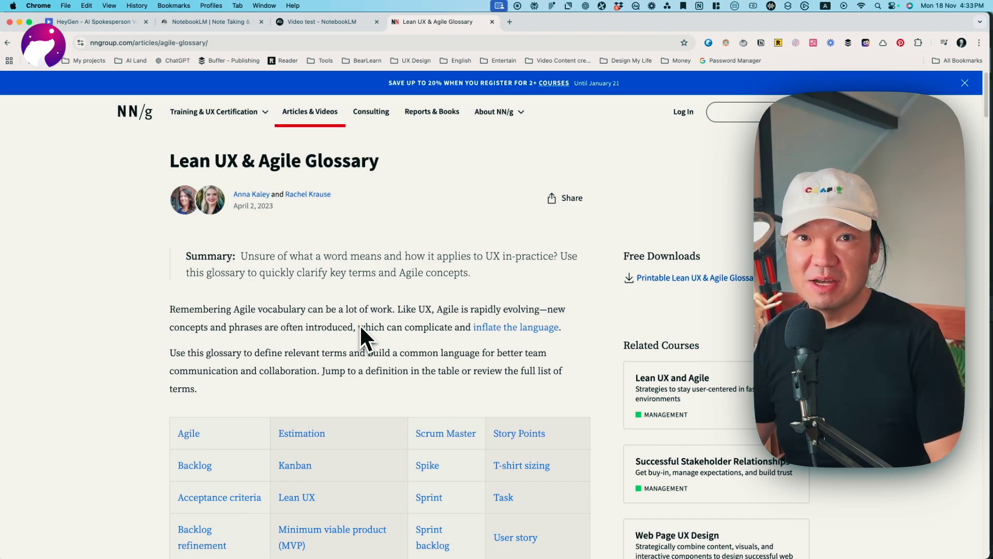
scroll(411, 274, down, 1)
scroll(412, 294, down, 4)
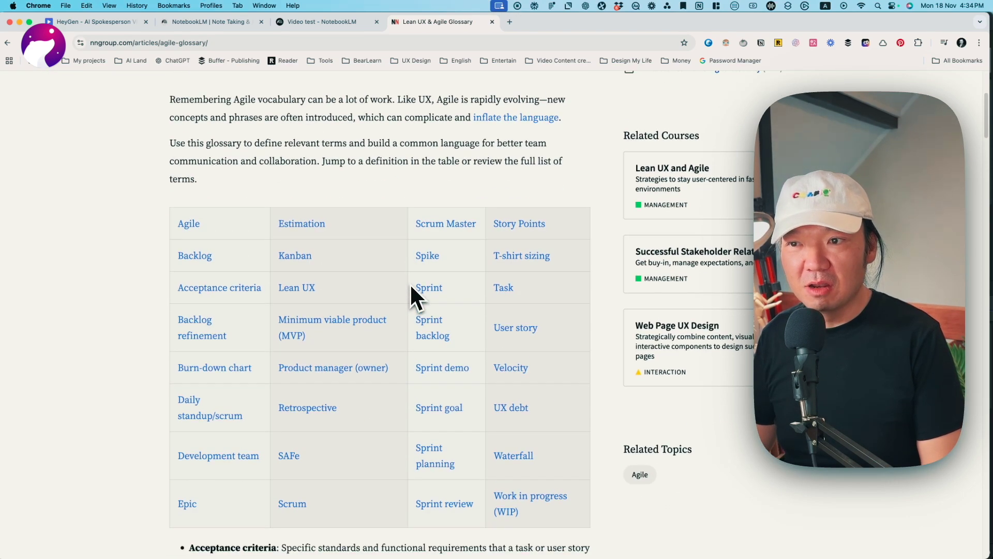
scroll(411, 285, down, 4)
scroll(411, 287, down, 1)
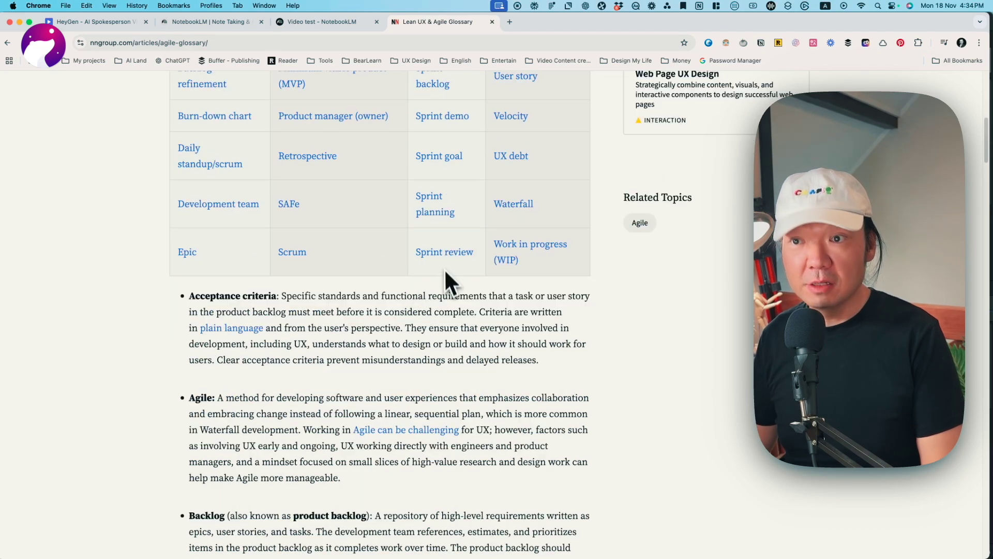
Step: Select the glossary page URL and go back to the Video test notebook
click(388, 43)
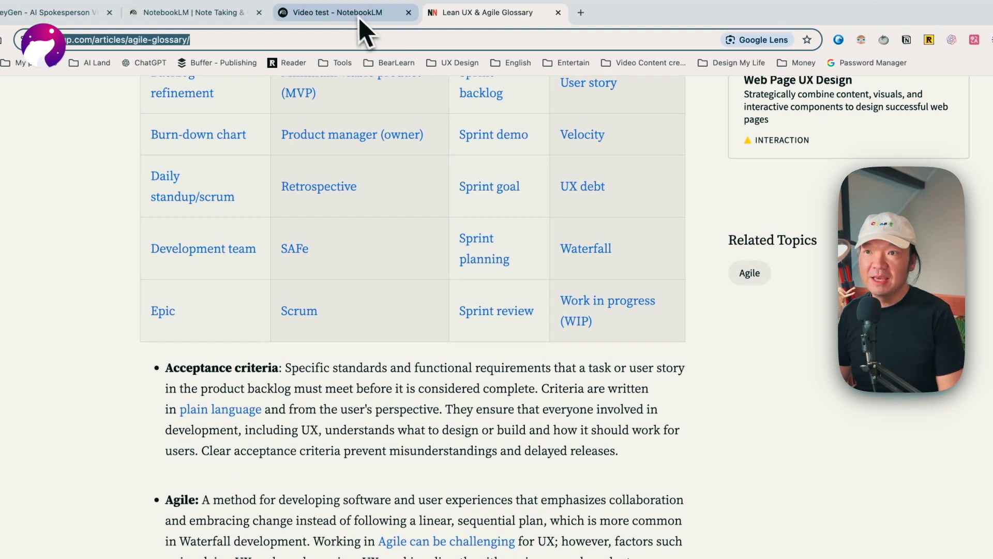
click(353, 14)
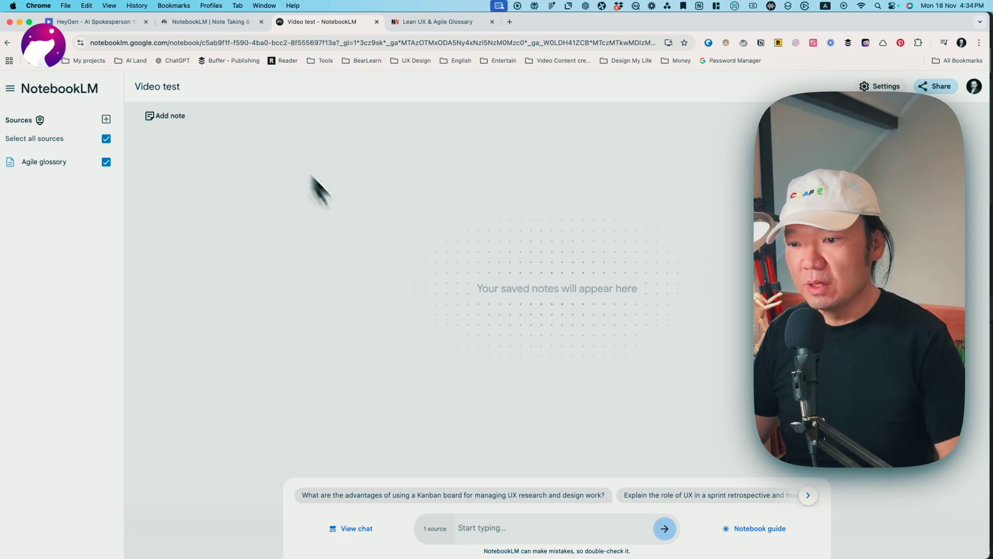
Step: Open the Notebook guide and Agile glossary source, then play the Video test audio overview
click(757, 528)
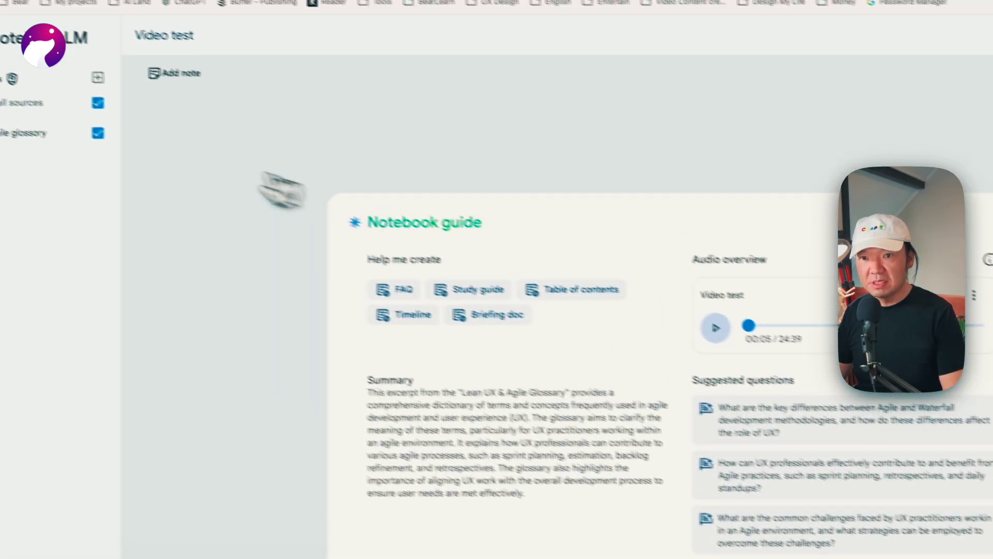
click(74, 151)
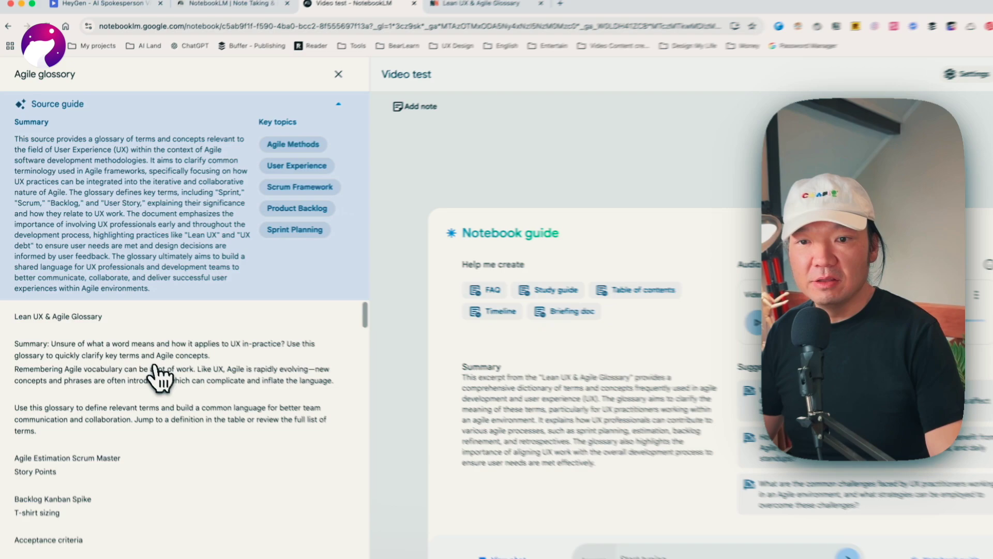
scroll(153, 363, down, 1)
scroll(153, 363, down, 2)
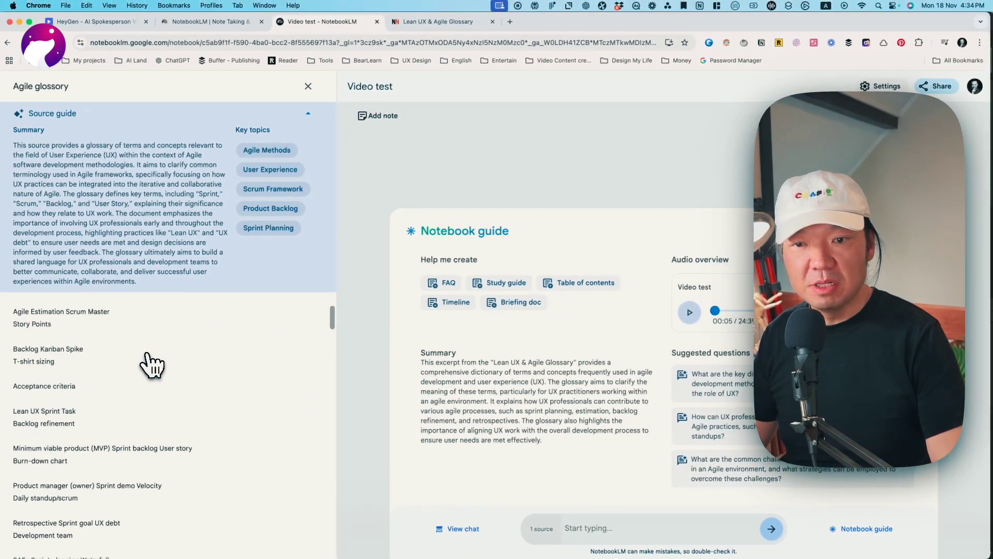
scroll(148, 365, down, 5)
scroll(147, 365, down, 5)
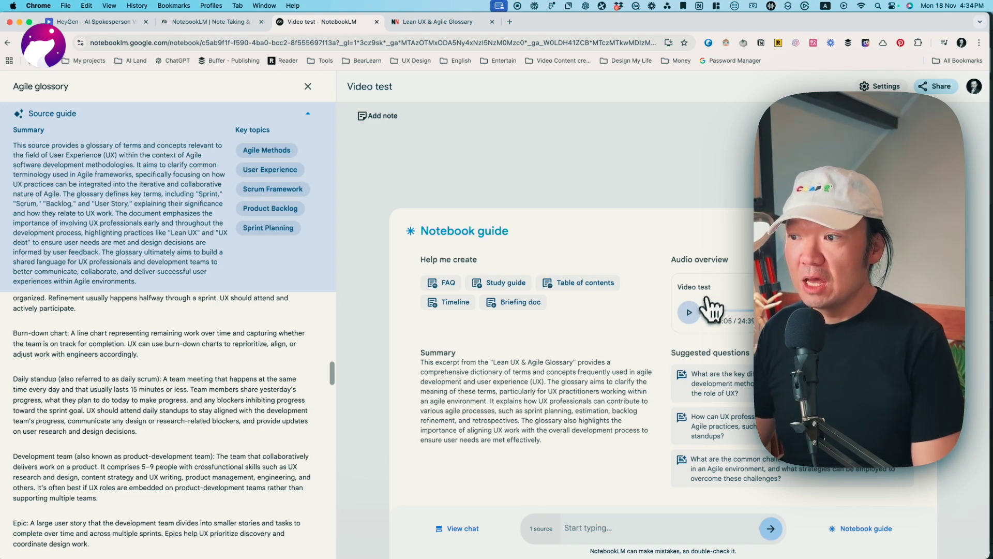
click(689, 314)
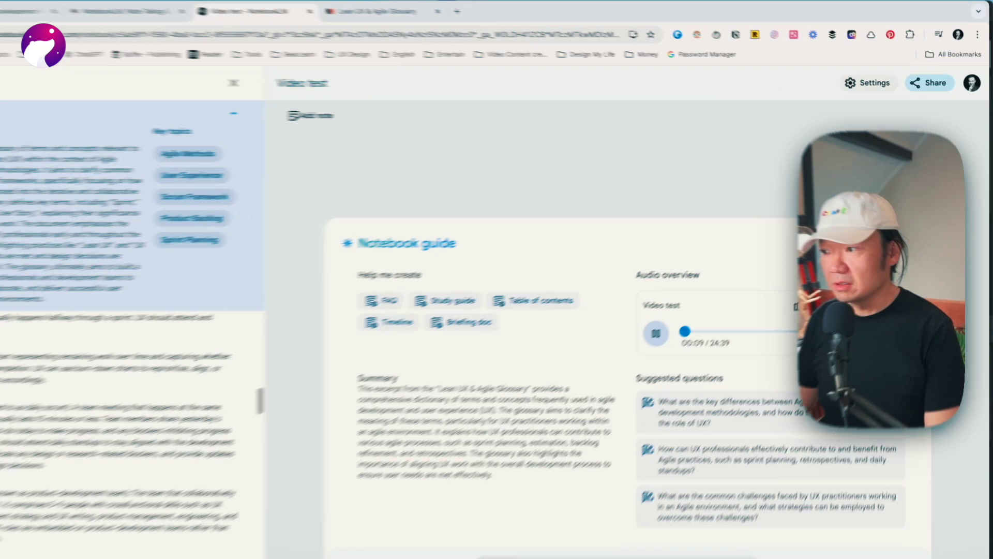
Step: Download the audio overview as Video test.wav and move over to HeyGen
click(847, 336)
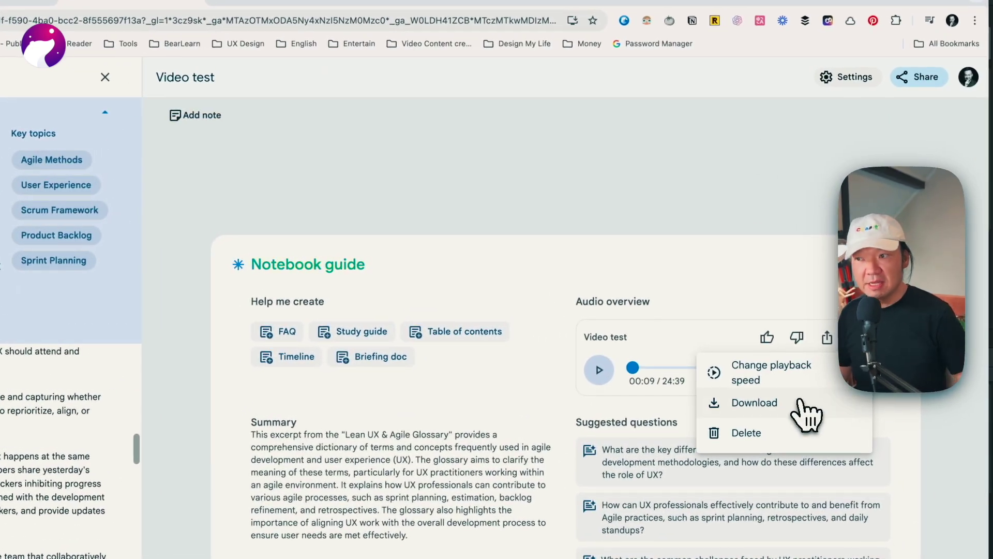
click(801, 404)
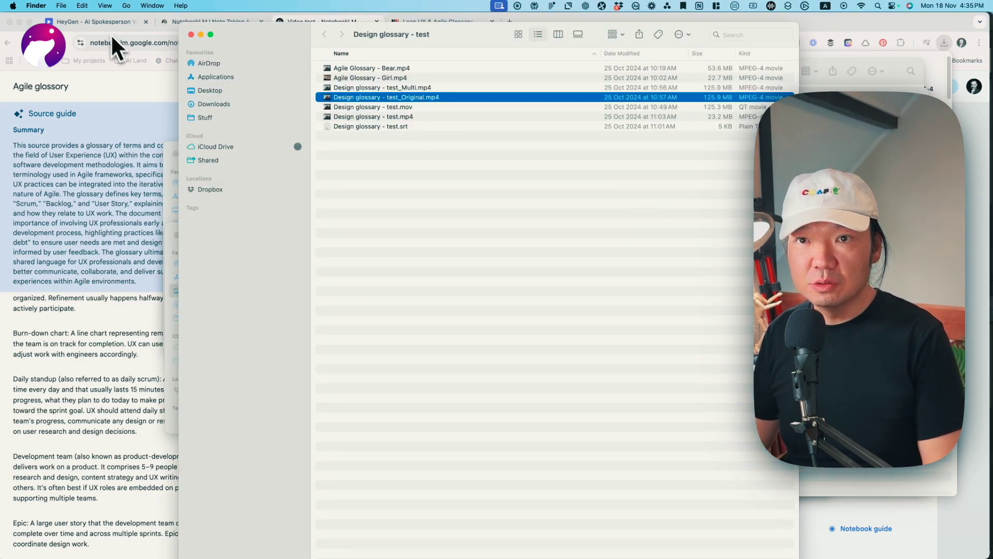
click(111, 23)
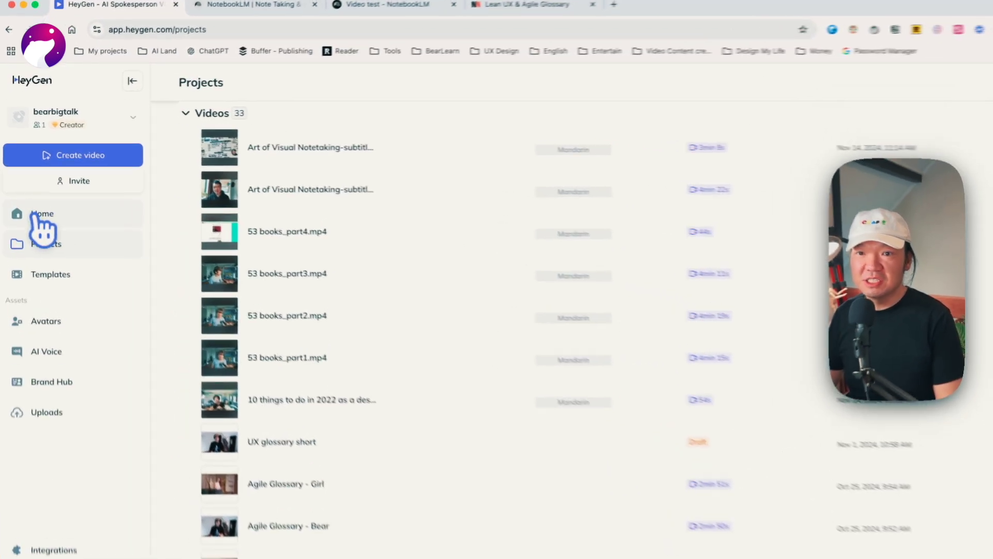
Step: Go to HeyGen Home and start a new video with Create video
click(35, 195)
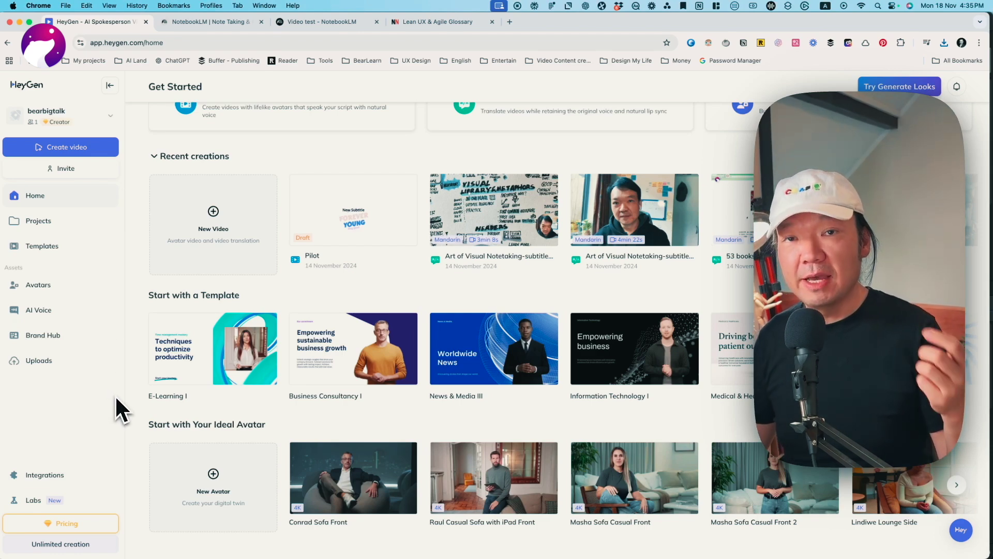
click(92, 152)
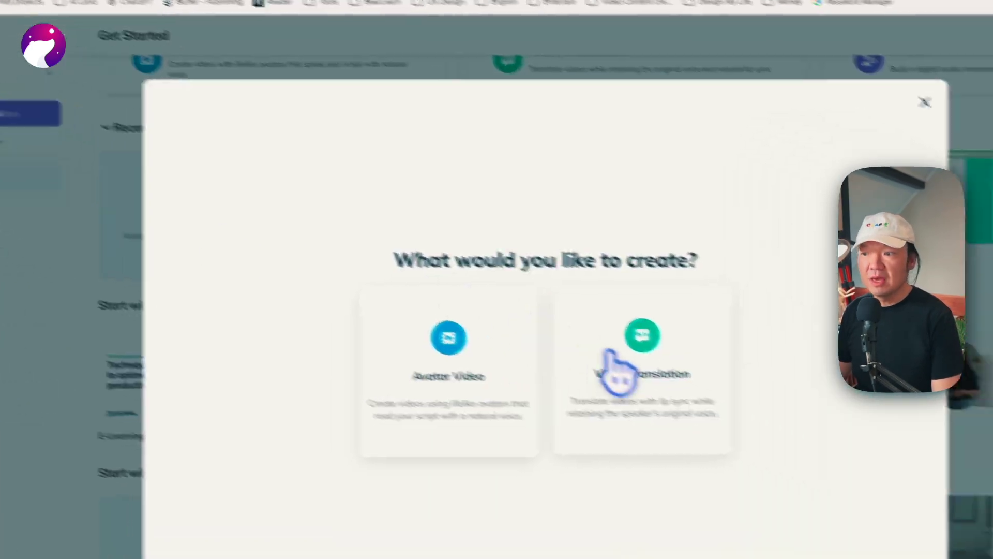
Step: Start a new Avatar Video using the Bear avatar from My Avatars
click(382, 330)
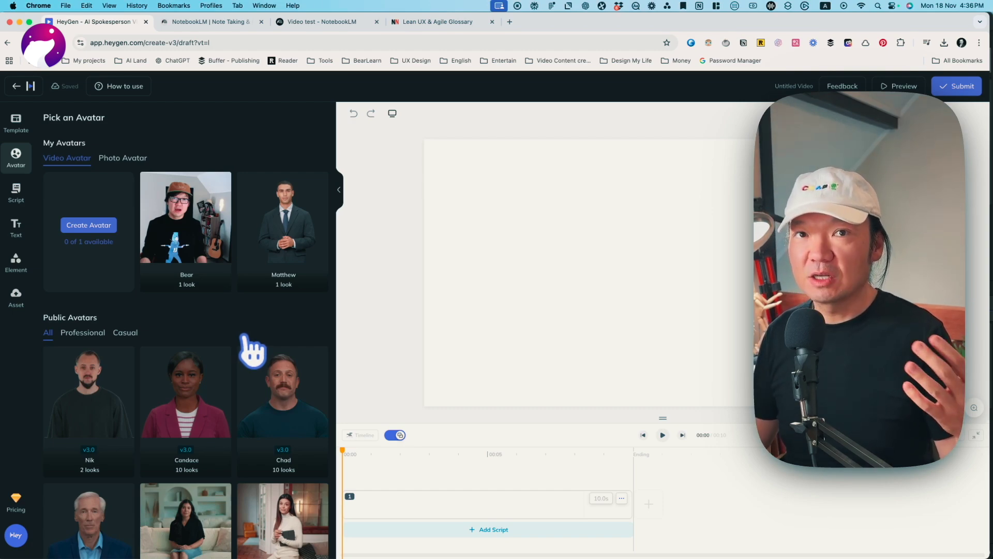
mouse_move(185, 231)
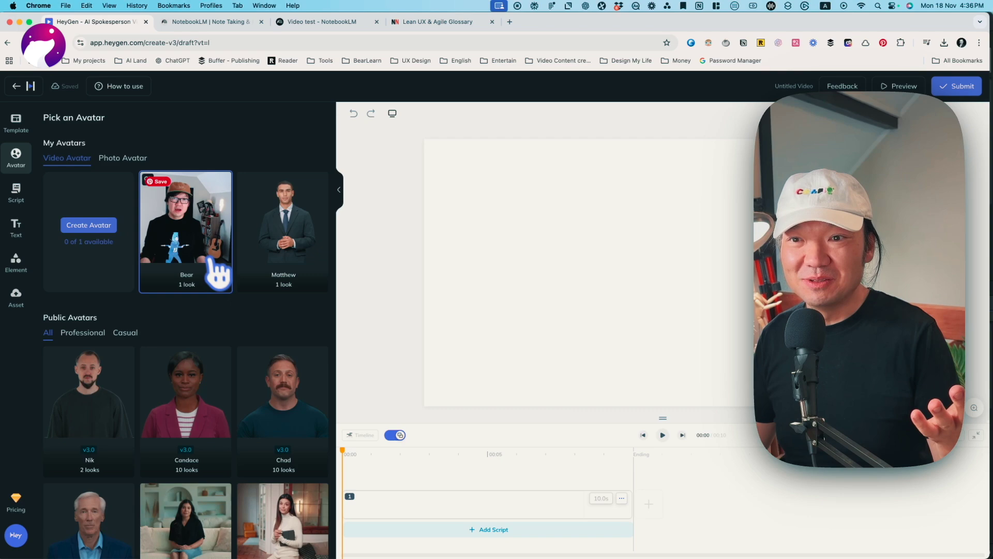
click(211, 253)
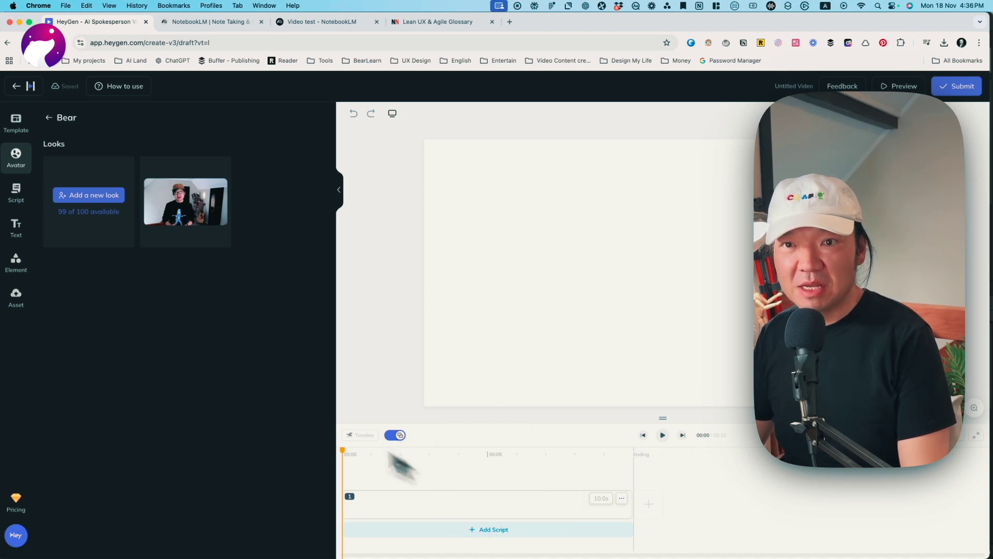
Step: Leave the editor, then play and pause Agile Glossary - Bear from Projects
click(15, 123)
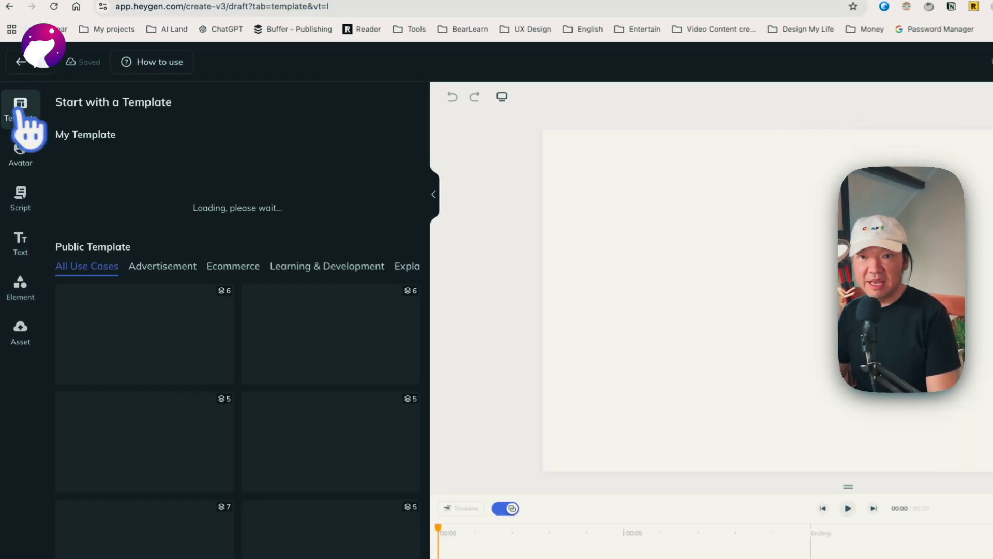
click(31, 62)
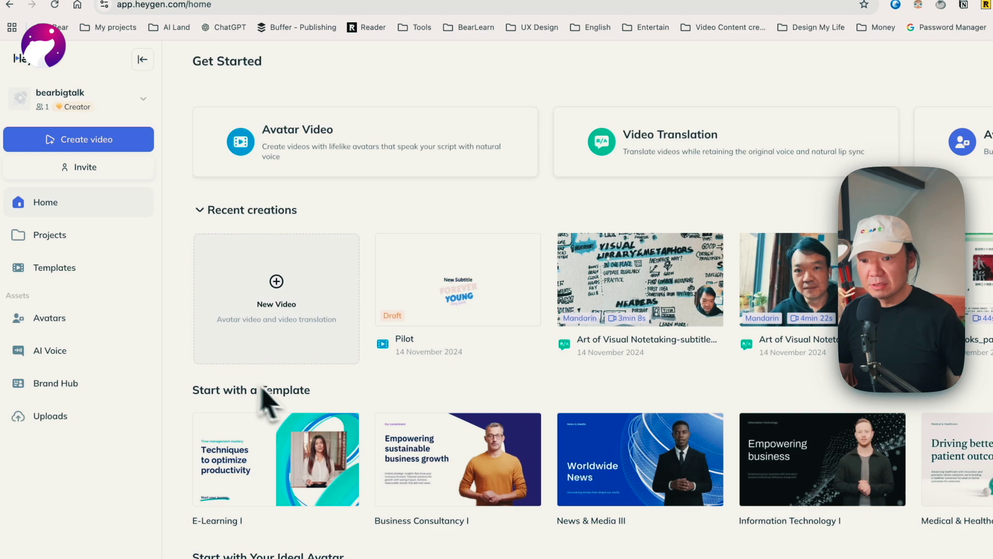
click(68, 242)
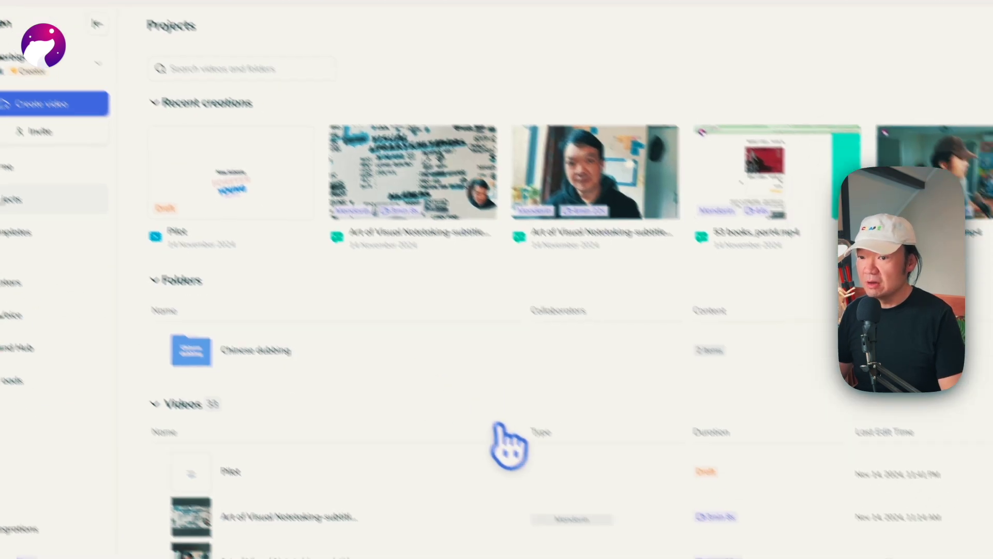
scroll(310, 295, down, 5)
scroll(287, 311, down, 2)
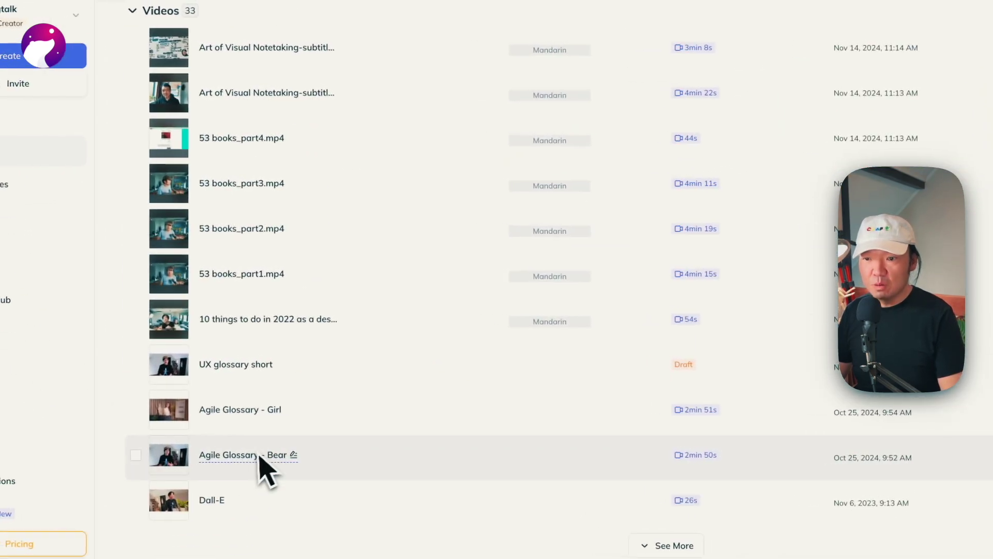
click(189, 471)
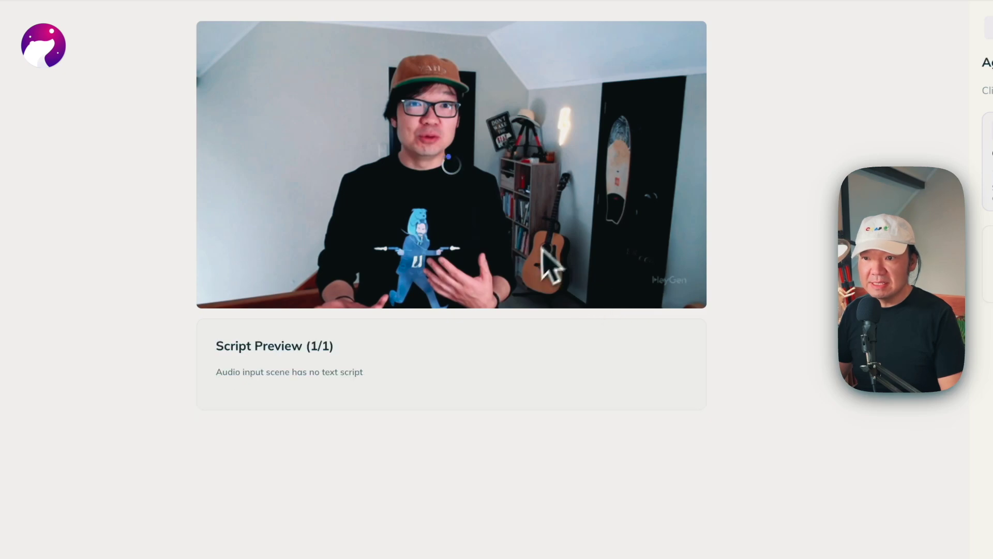
click(220, 282)
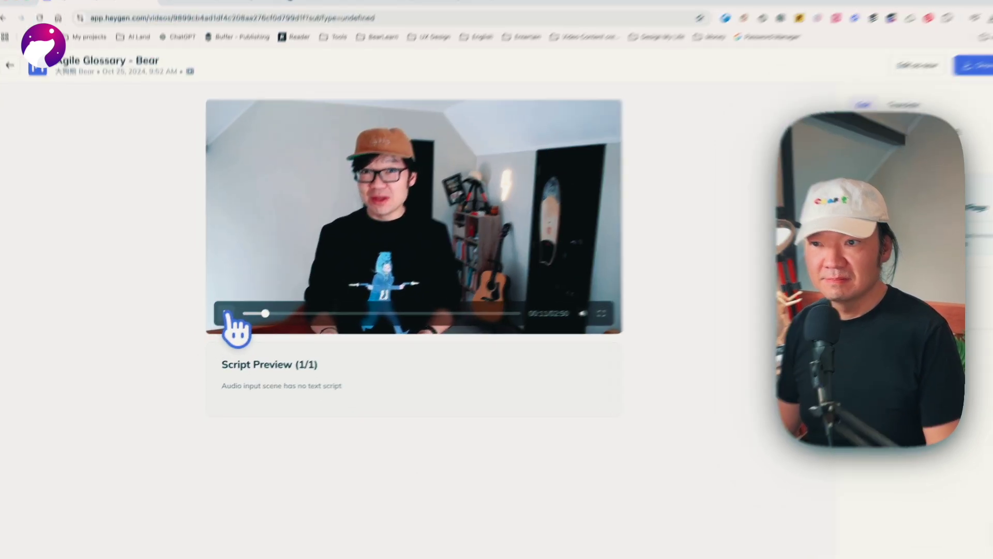
click(228, 314)
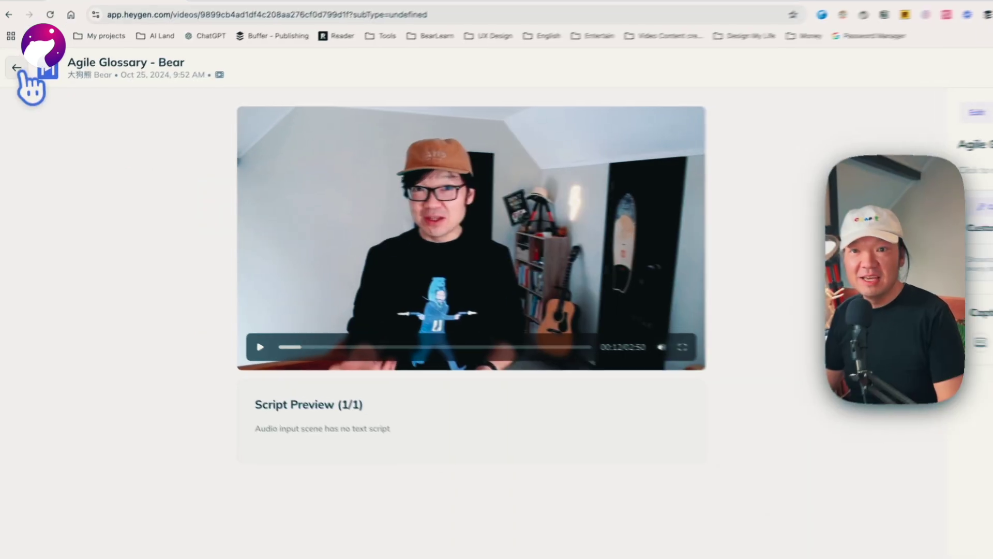
Step: Open the Agile Glossary - Girl video from the projects list and preview about ten seconds of it
click(14, 87)
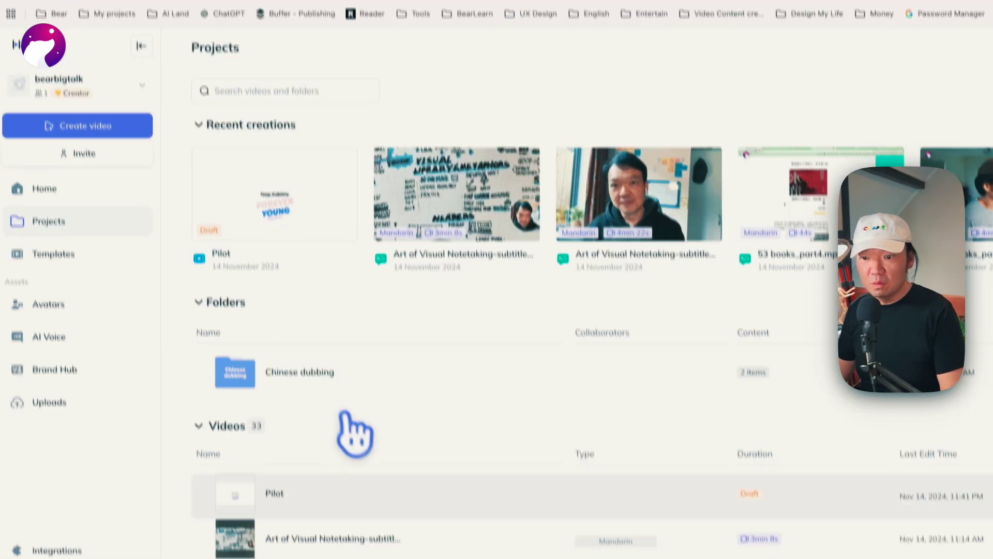
scroll(355, 432, down, 5)
scroll(388, 433, down, 1)
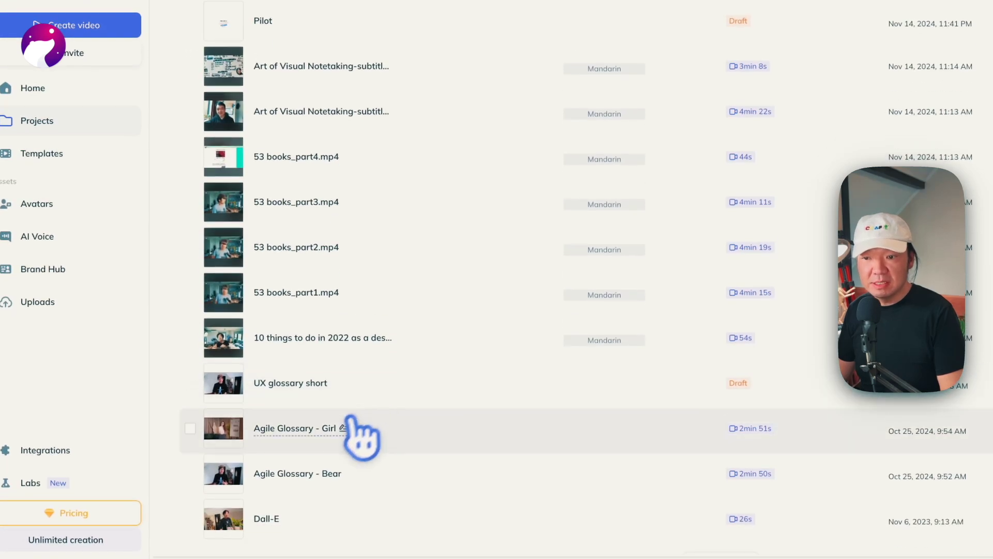
click(236, 434)
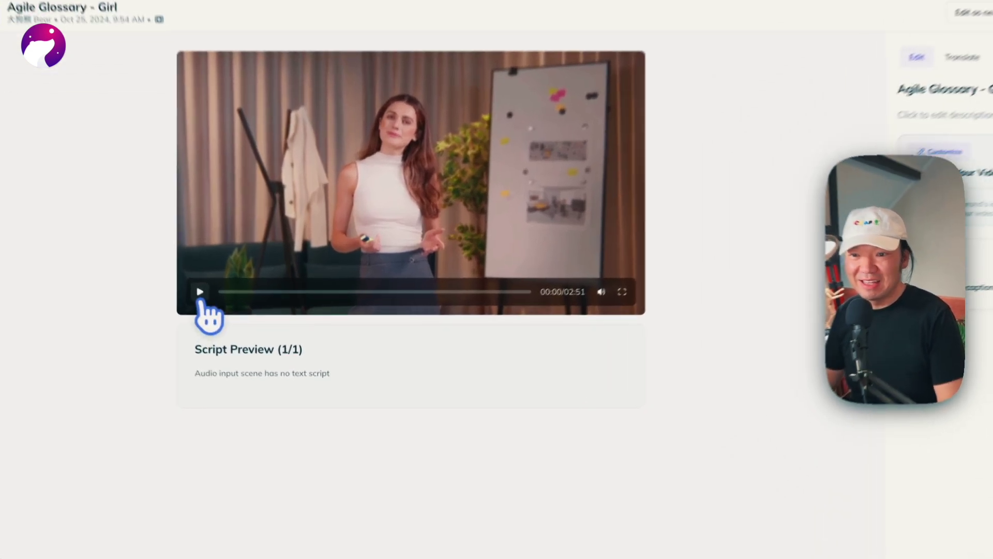
click(218, 321)
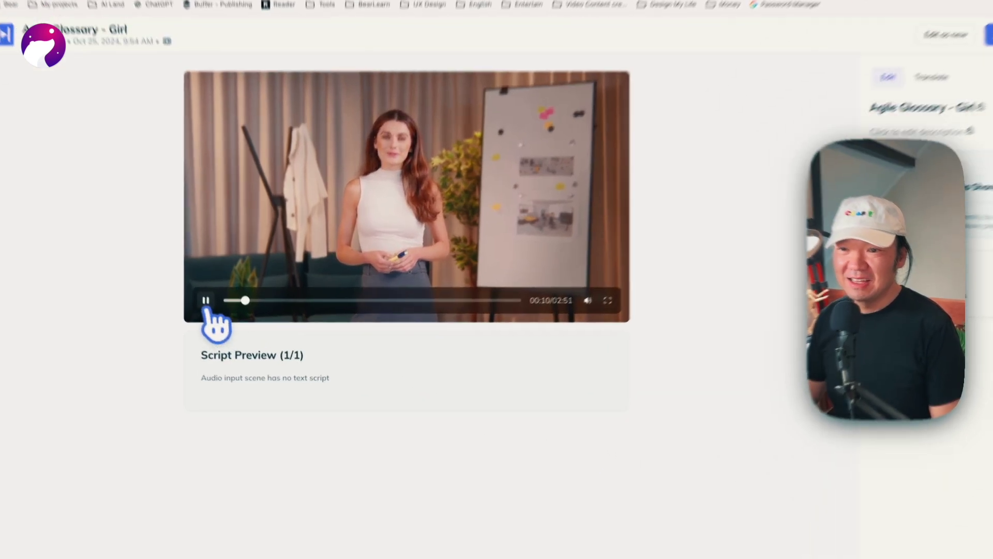
click(205, 301)
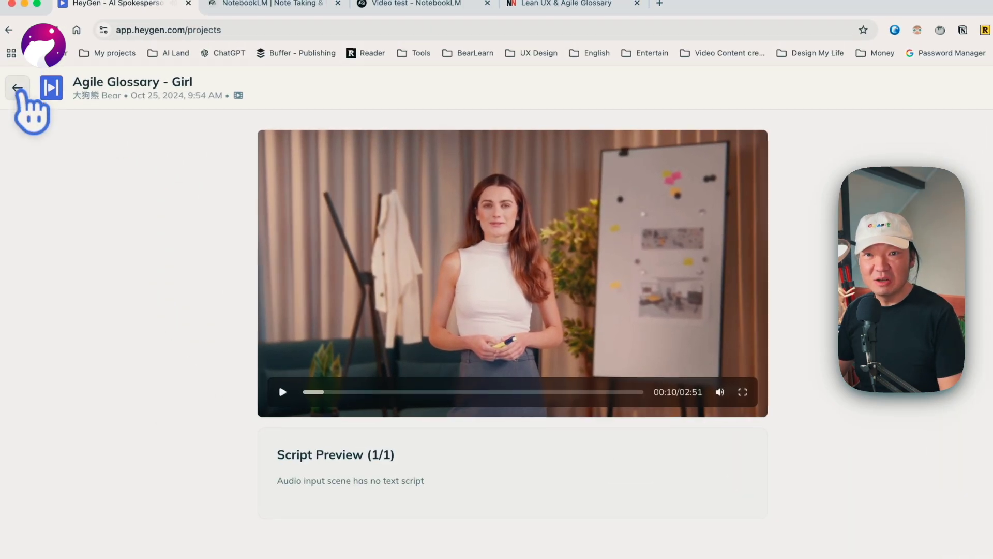
Step: Switch to Finder's Design glossary - test folder and select Agile Glossary - Bear.mp4
click(21, 86)
key(super+Tab)
key(super+Tab)
key(super+shift+Tab)
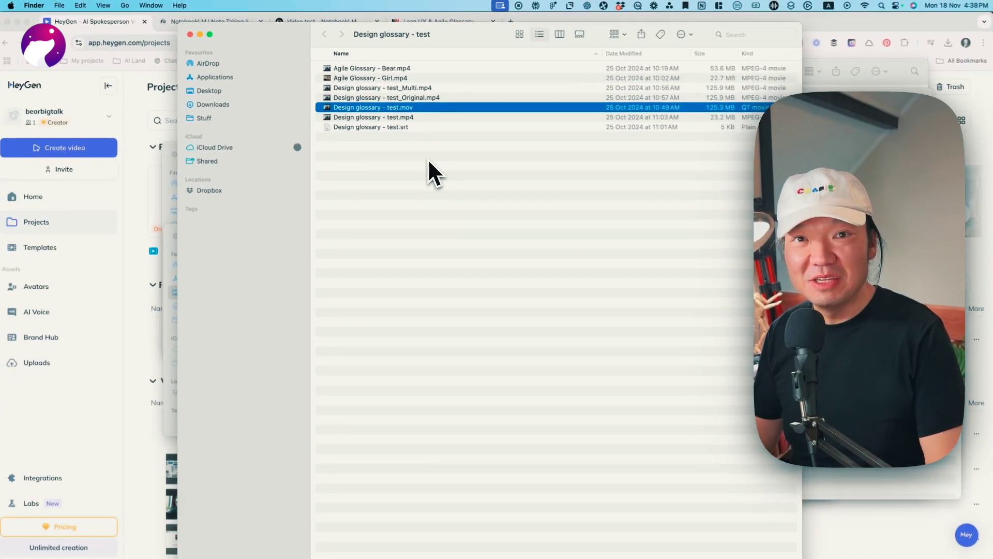
key(Up)
key(Up)
key(Up)
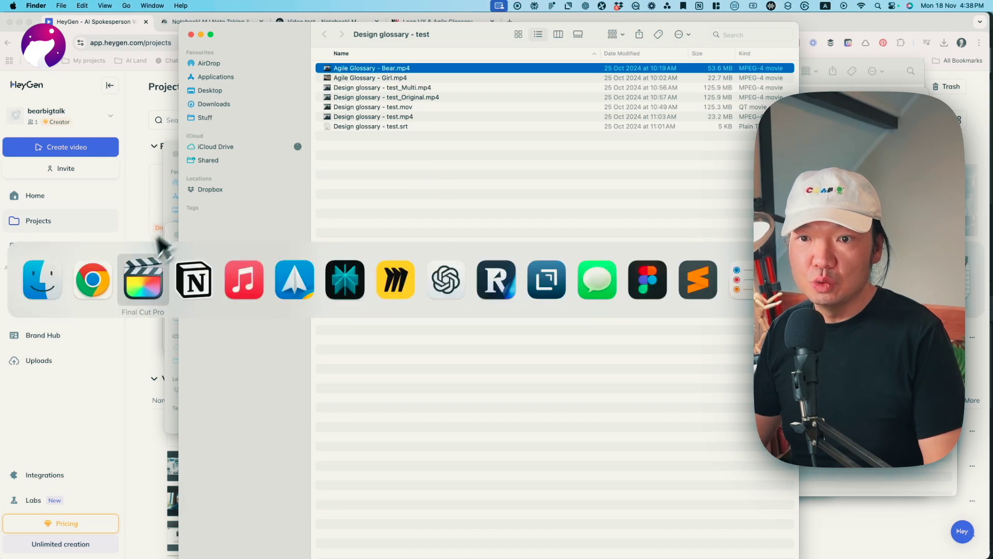
Step: In Final Cut Pro, cut the Design glossary multicam edit to the Bear angle (angle 1)
click(198, 273)
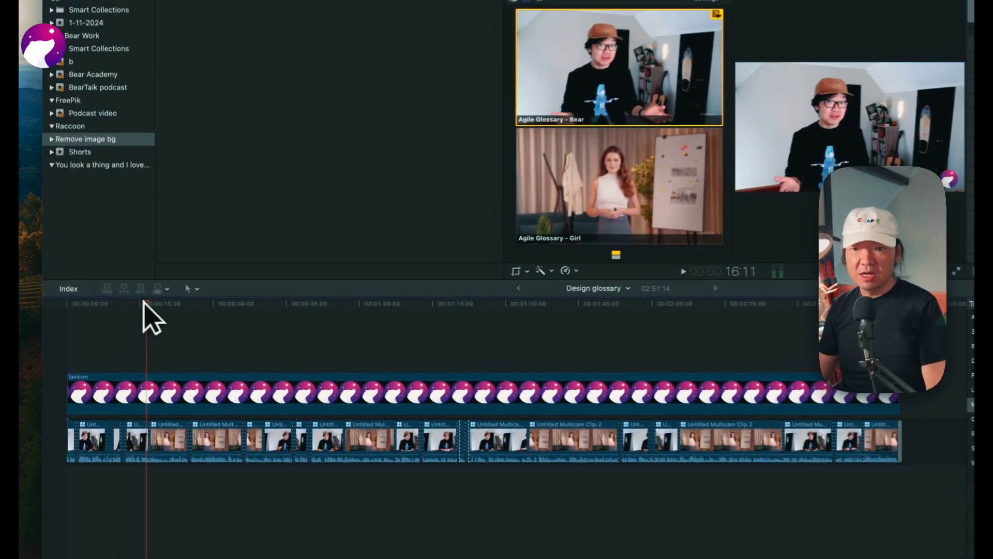
key(1)
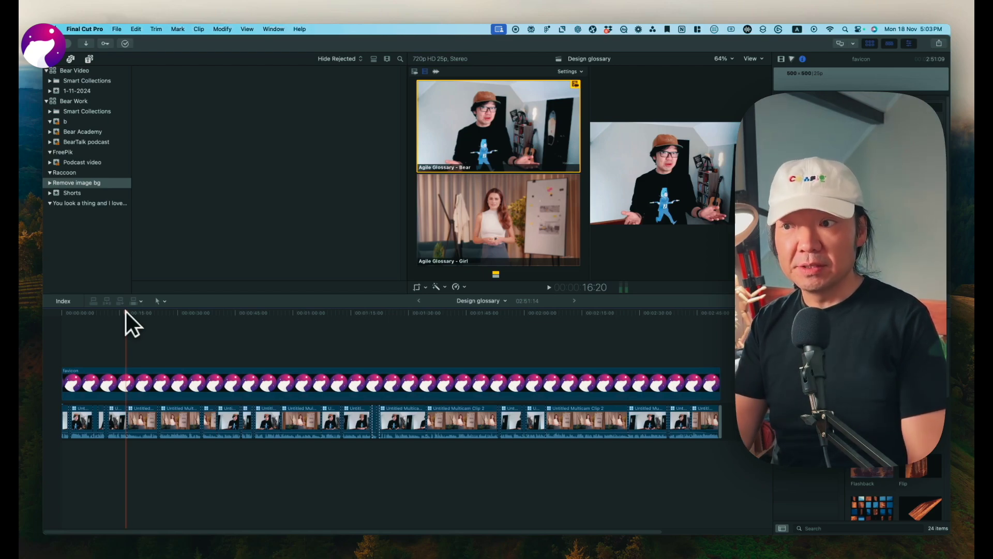
key(super+Tab)
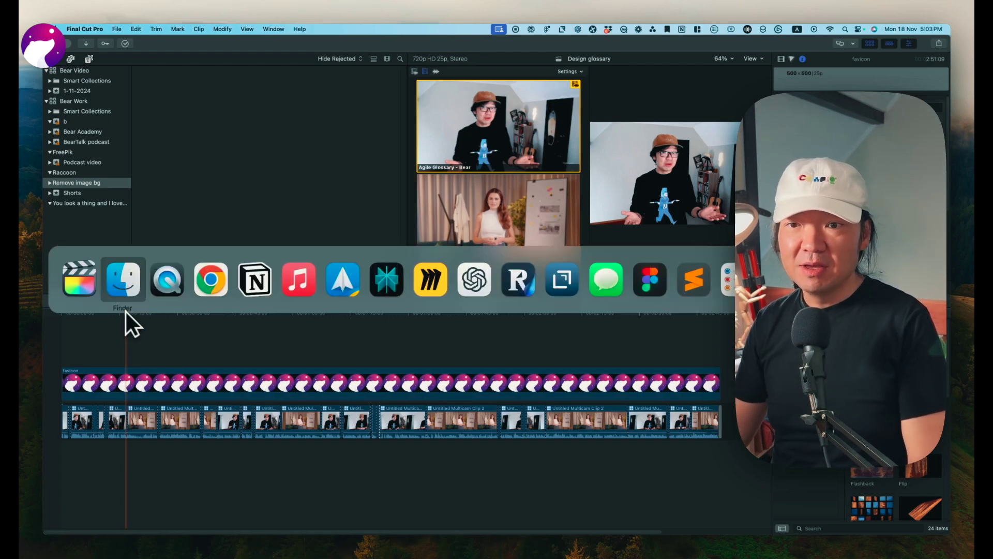
Step: Bring Chrome forward on NotebookLM, then show the Lean UX & Agile Glossary article
key(super+Tab)
key(super+Tab)
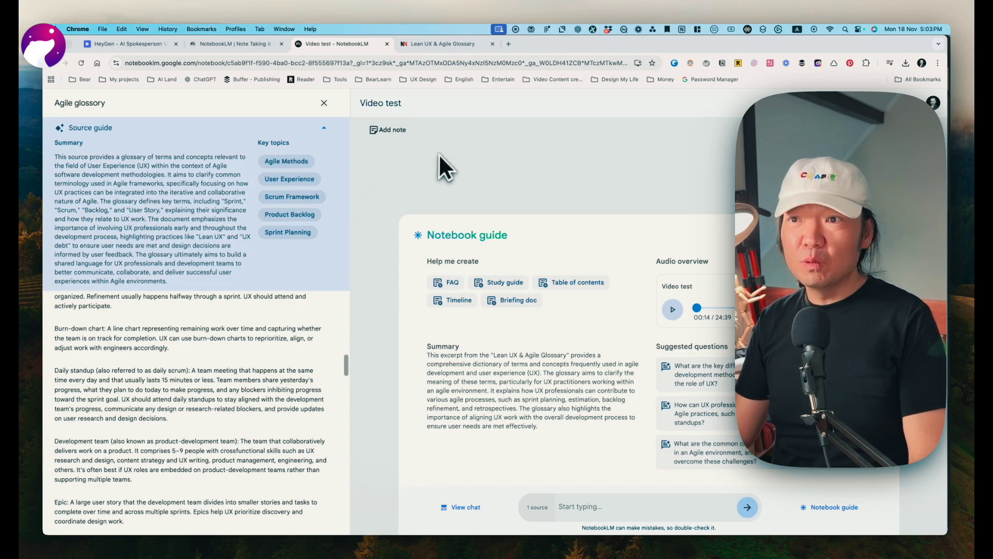
click(447, 47)
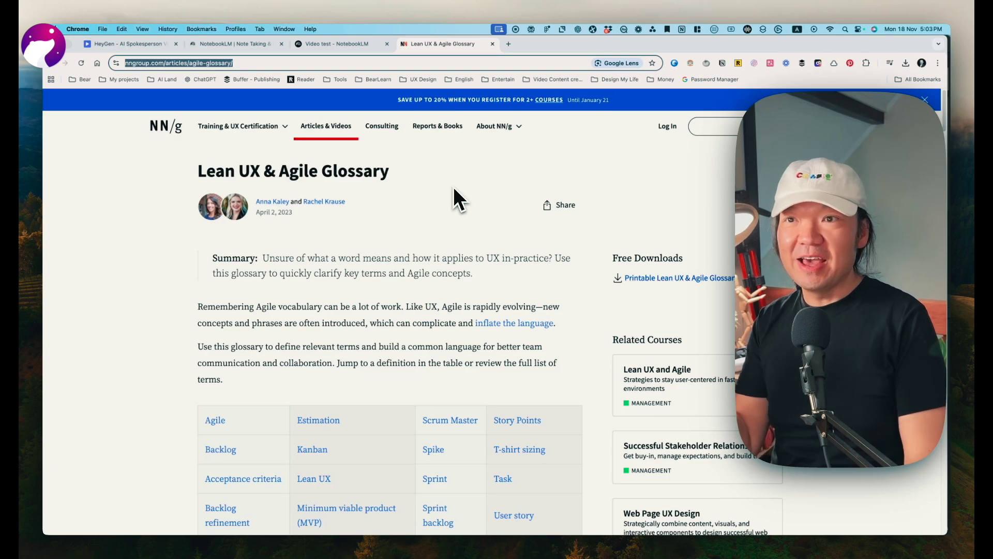
Step: Move Chrome from the glossary article to the HeyGen Projects tab
click(170, 45)
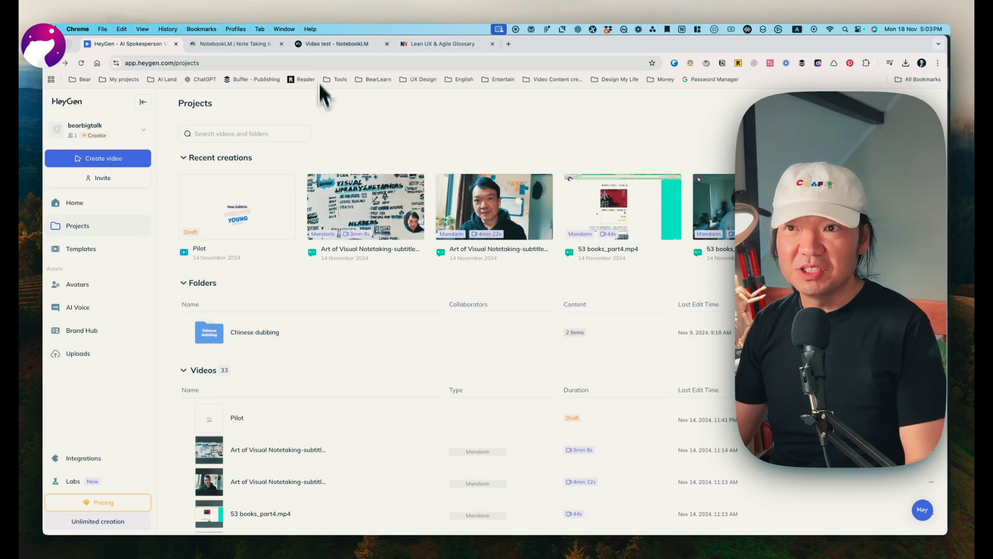
Step: Return to the Video test notebook, then focus the Design glossary - test video in QuickTime Player
click(334, 43)
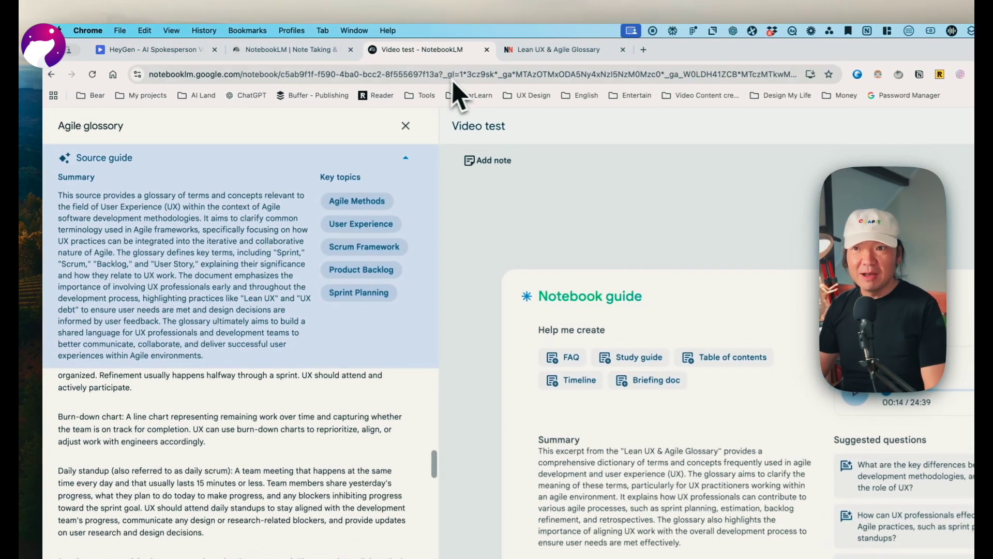
key(super+Tab)
key(Tab)
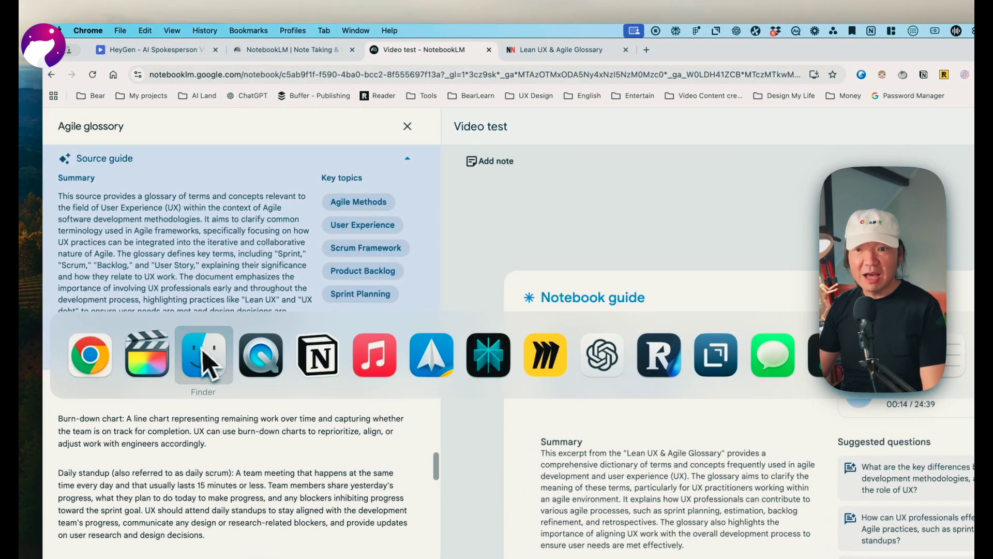
key(Tab)
click(251, 342)
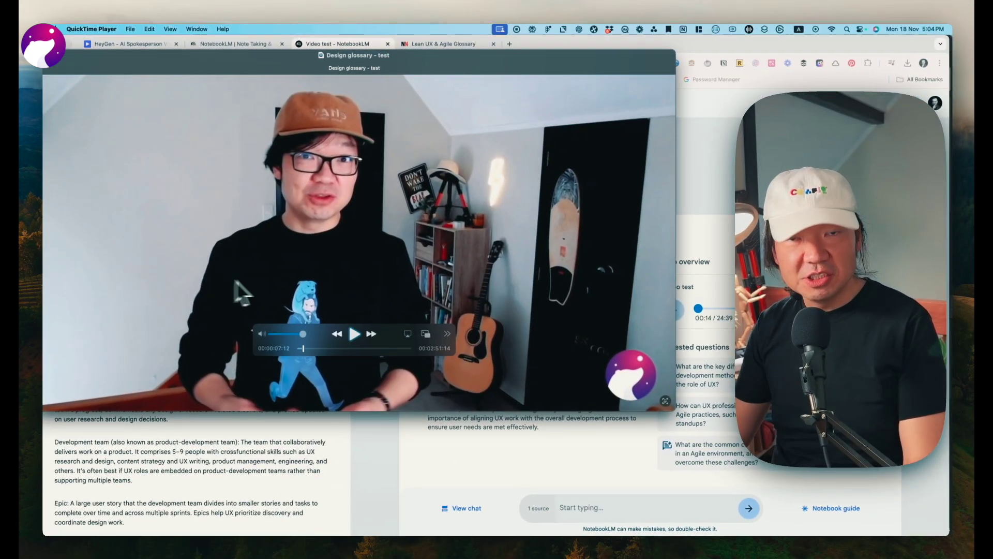